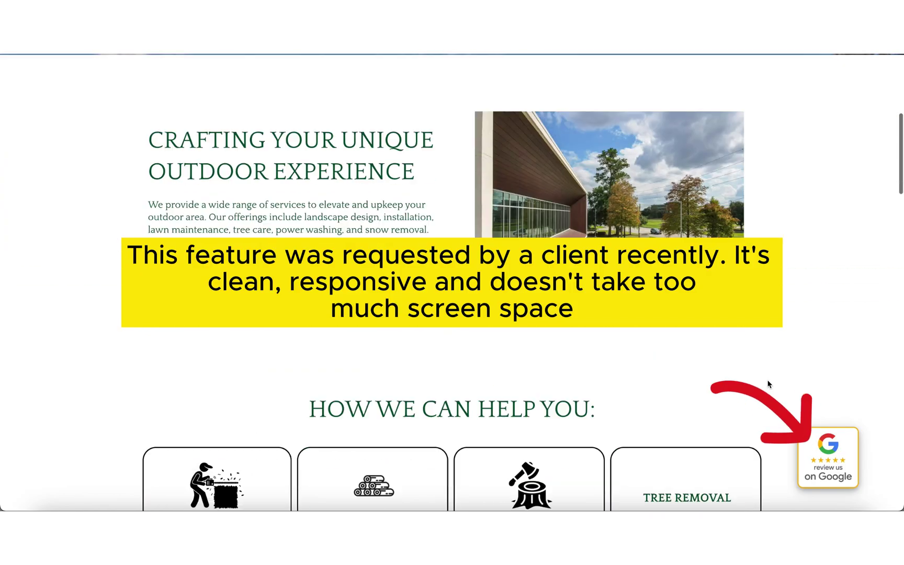
# Switch to the clinic site's page builder and scroll down to the footer.
pyautogui.scroll(5, 728, 375)
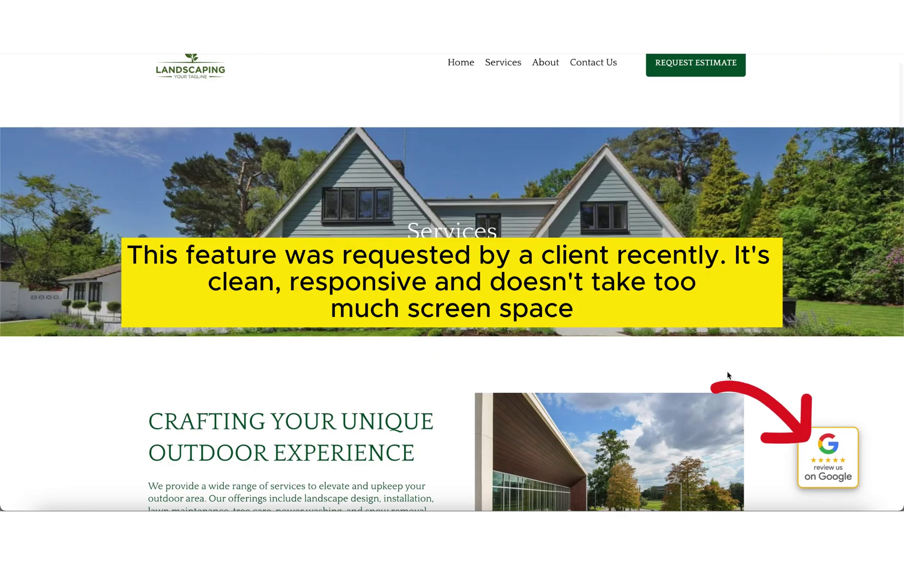
pyautogui.scroll(2, 728, 376)
pyautogui.scroll(-1, 728, 376)
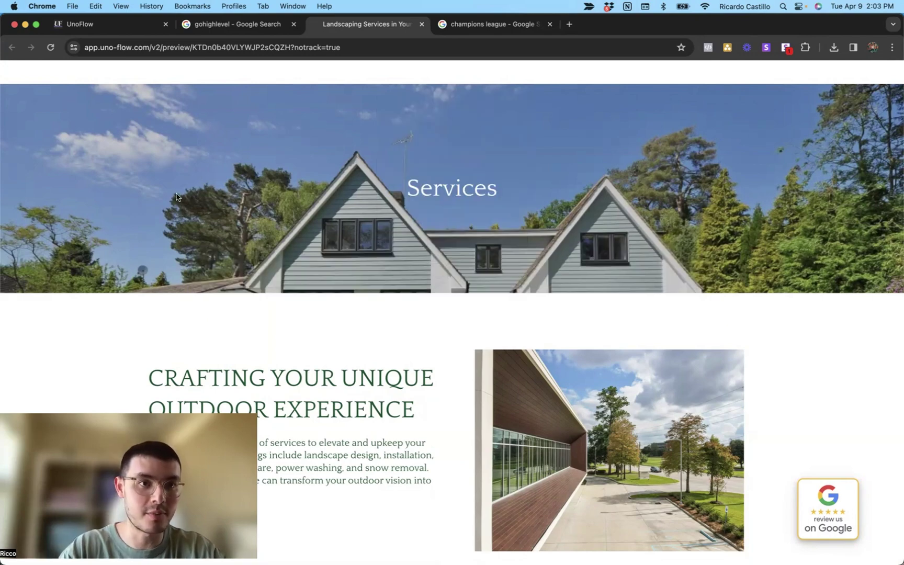
pyautogui.click(105, 24)
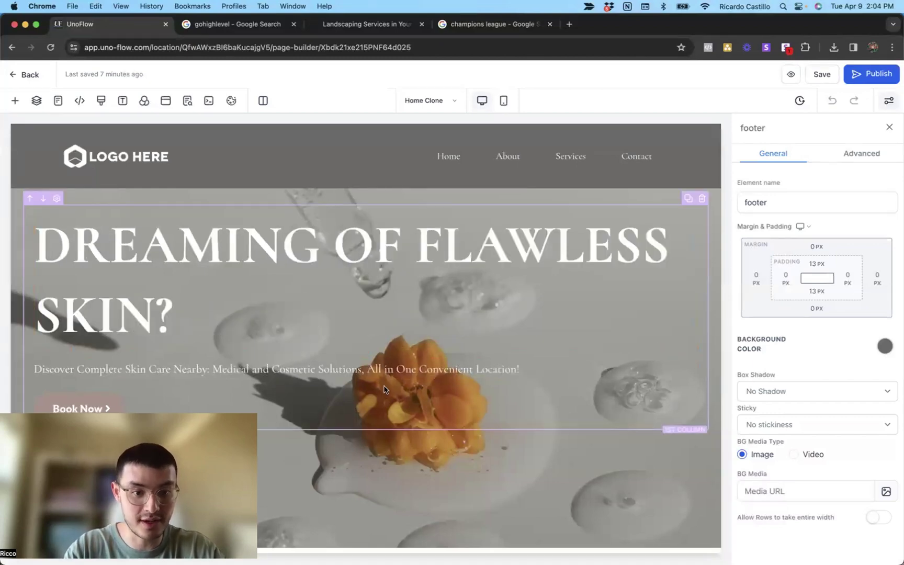
pyautogui.scroll(-20, 383, 387)
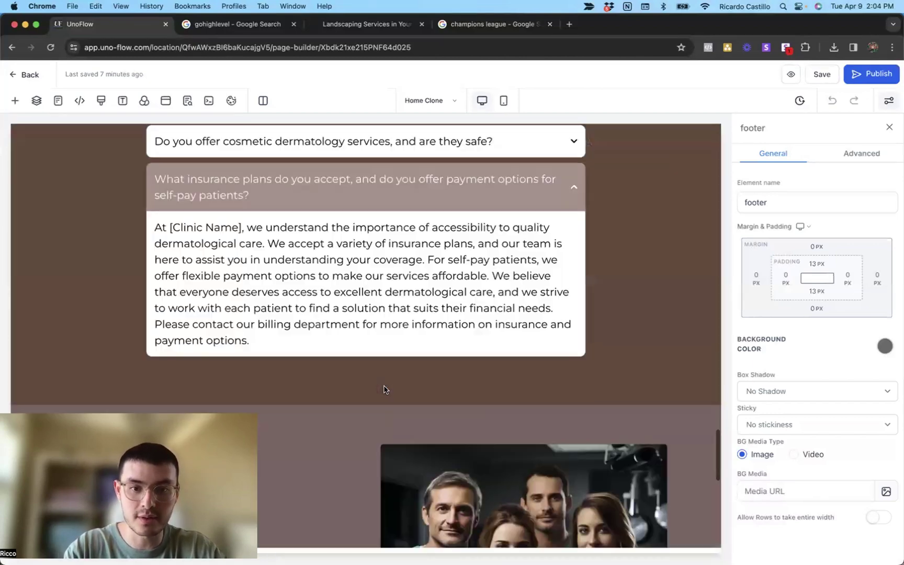
pyautogui.scroll(-1, 383, 388)
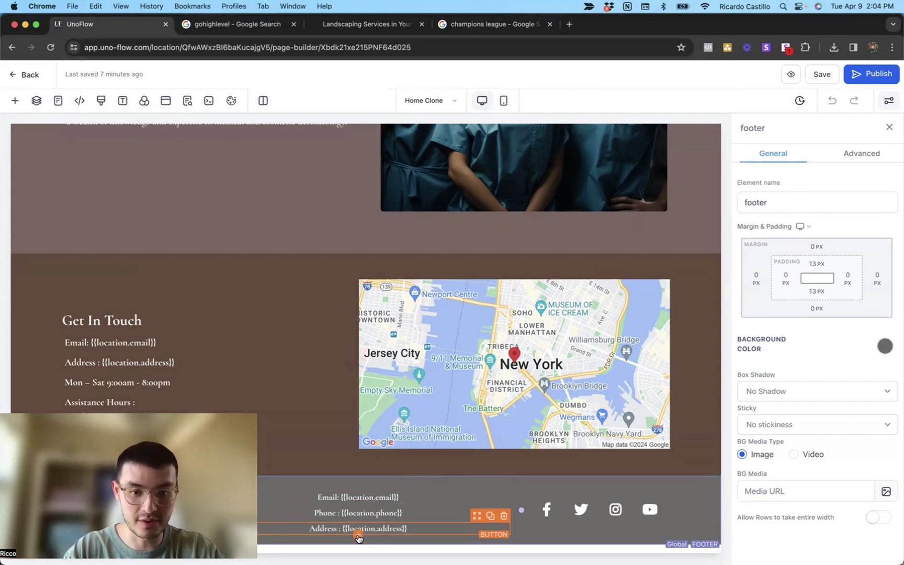
# Add a Custom Code element below the footer's address line by searching 'code'.
pyautogui.click(357, 534)
pyautogui.click(167, 162)
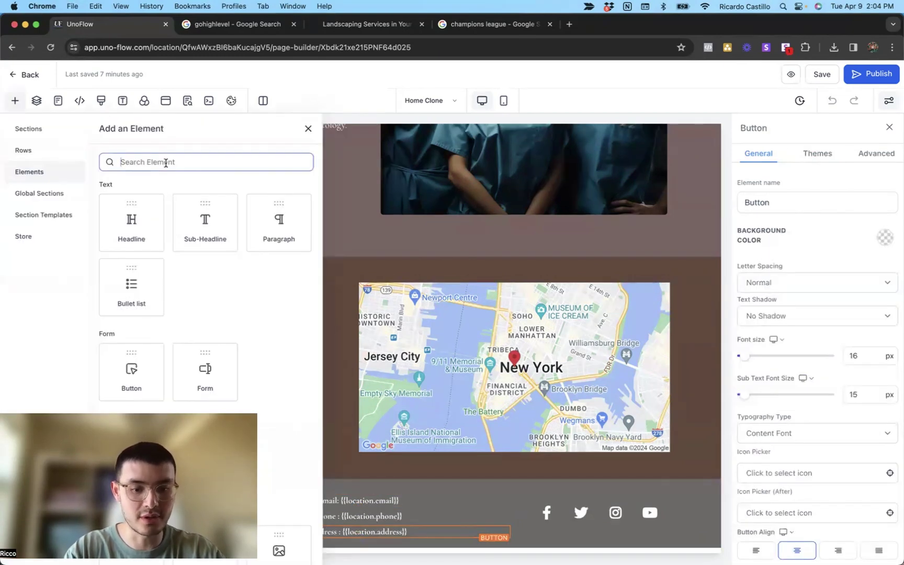
pyautogui.write('code')
pyautogui.click(144, 236)
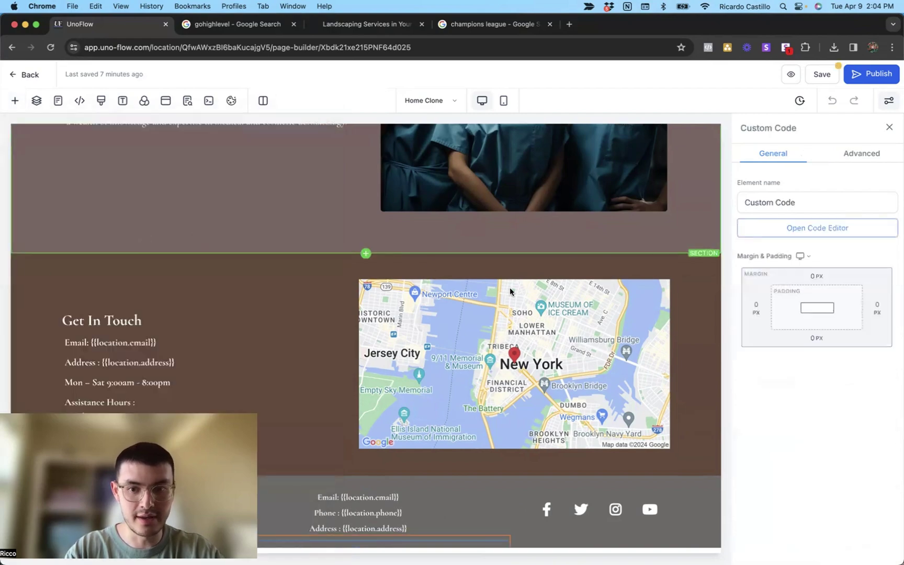
# Open the custom code element's editor and bring the Notion web design resources forward.
pyautogui.click(789, 229)
pyautogui.hotkey('ctrl', 'Up')
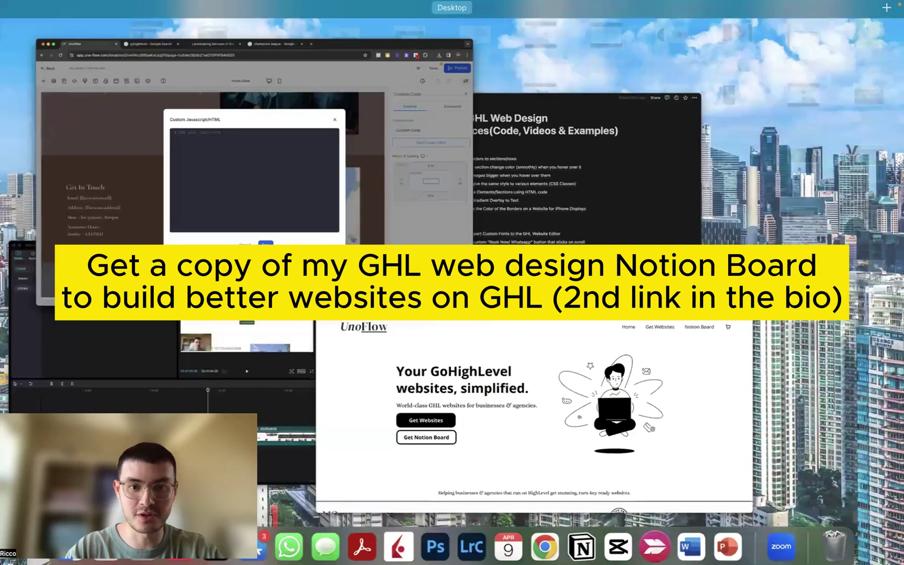
pyautogui.click(586, 173)
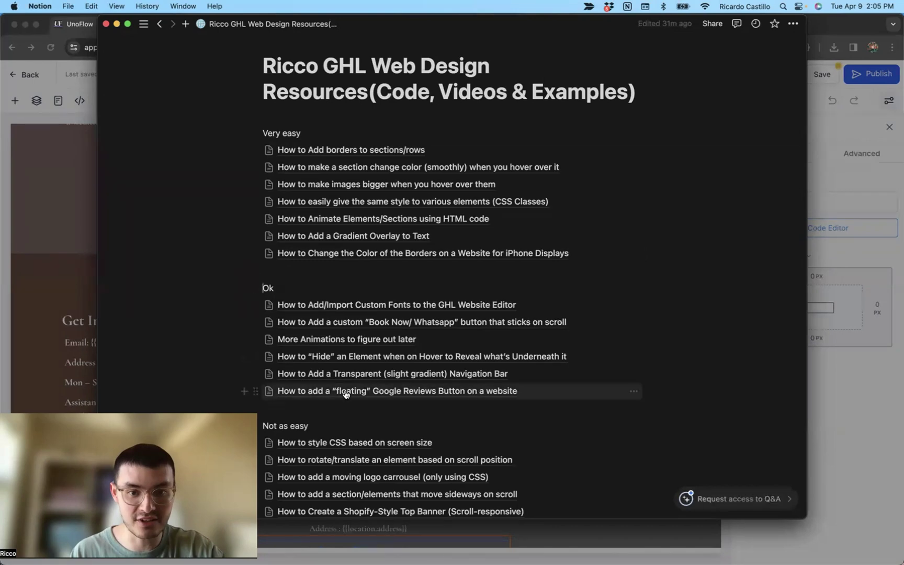
# Copy the HTML snippet from the floating Google Reviews Button guide.
pyautogui.moveTo(309, 394)
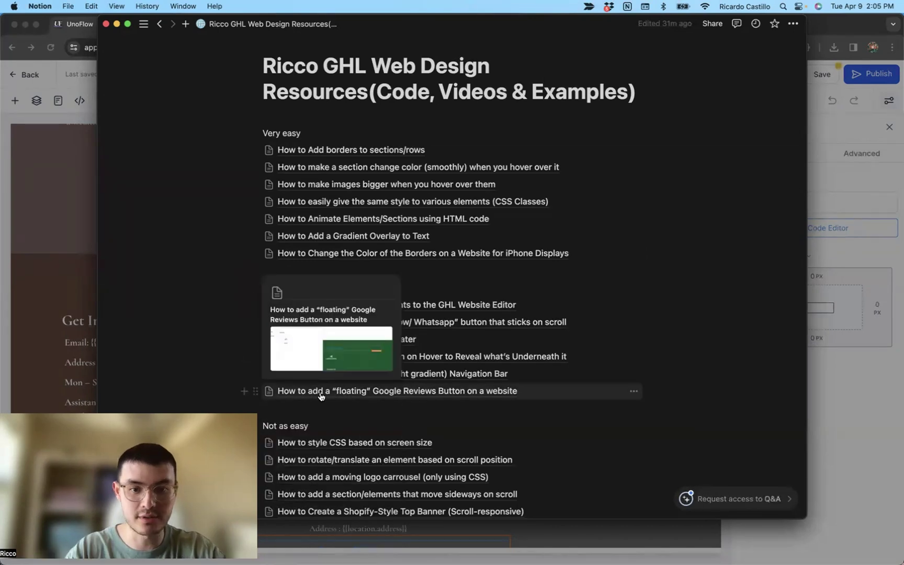
pyautogui.click(417, 391)
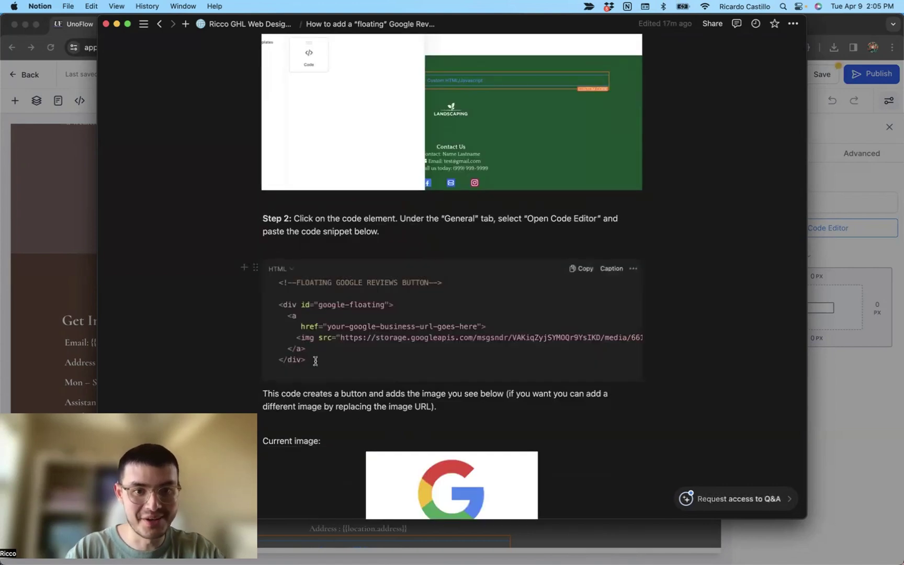
pyautogui.moveTo(298, 322); pyautogui.dragTo(273, 283)
pyautogui.press('super+c')
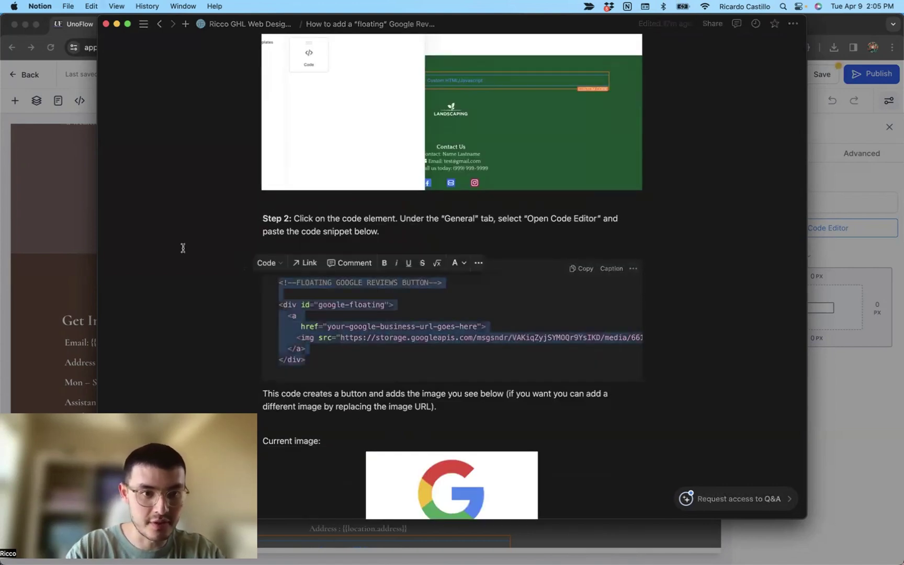
pyautogui.click(75, 202)
# Paste the floating button HTML and replace its placeholder link with the Google reviews URL.
pyautogui.press('super+v')
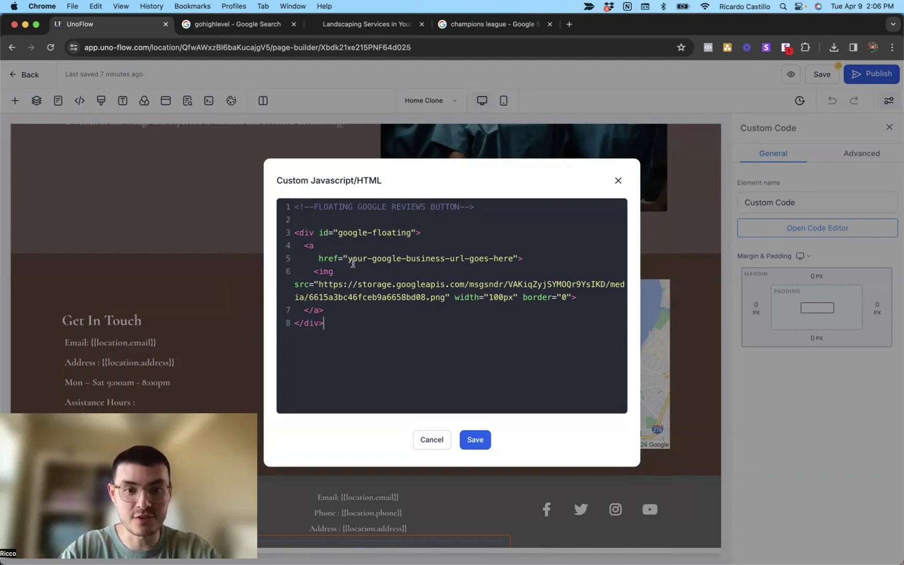
pyautogui.moveTo(348, 260); pyautogui.dragTo(514, 263)
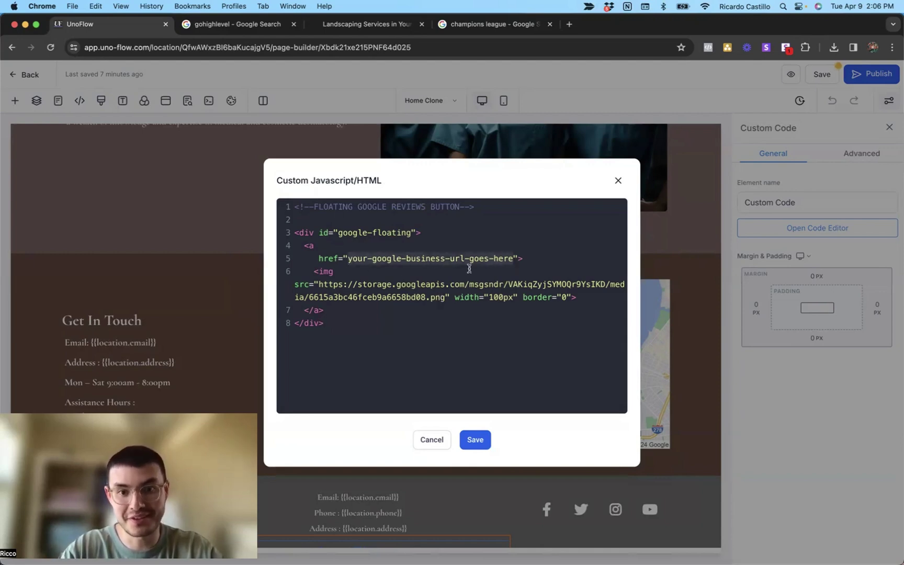
pyautogui.click(510, 271)
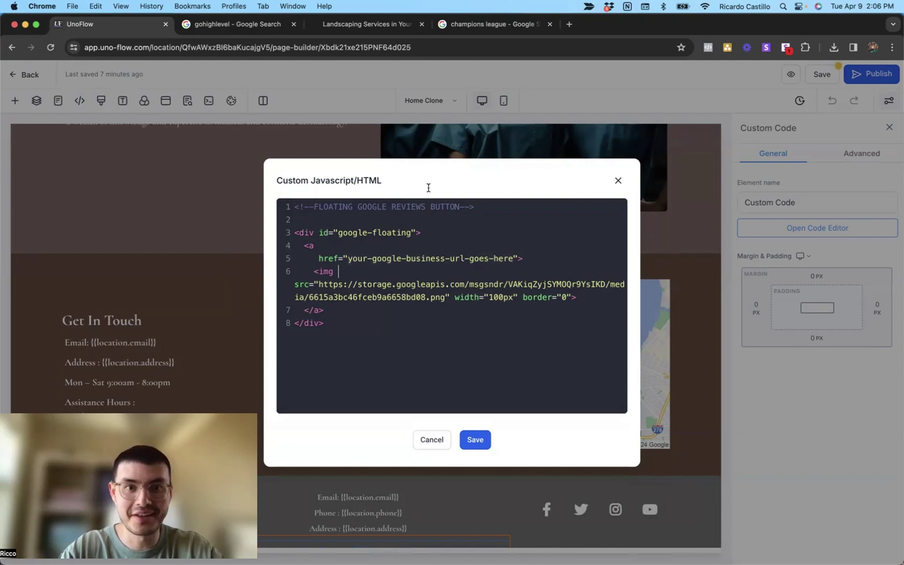
pyautogui.click(257, 29)
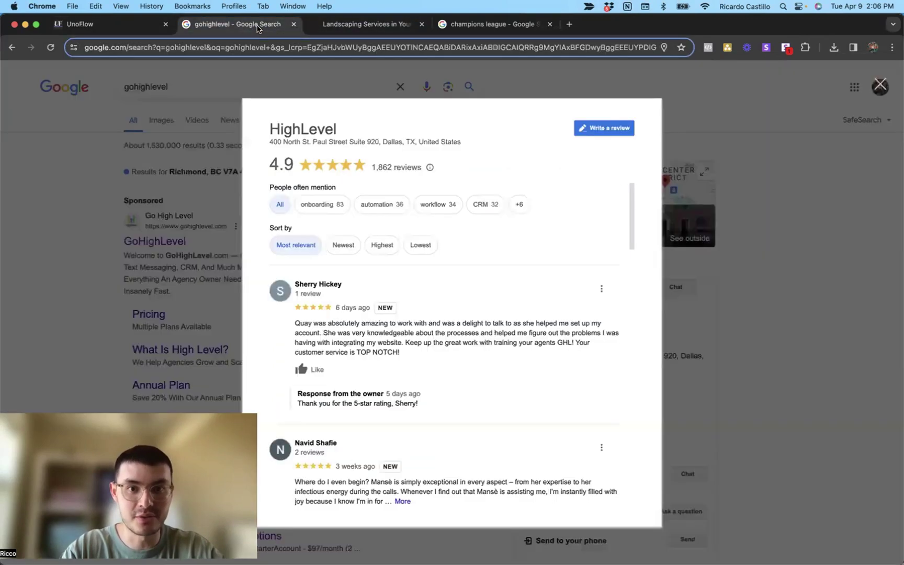
pyautogui.doubleClick(301, 49)
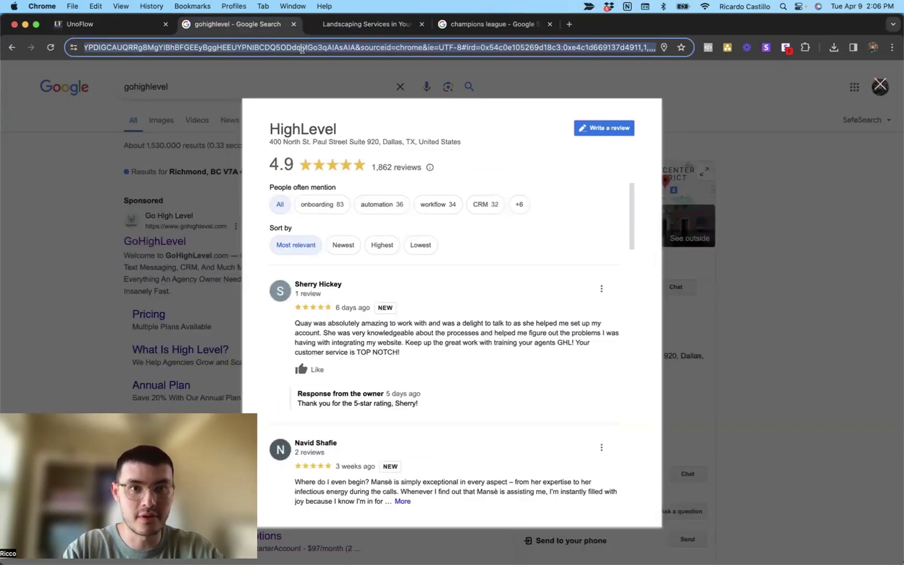
pyautogui.click(135, 27)
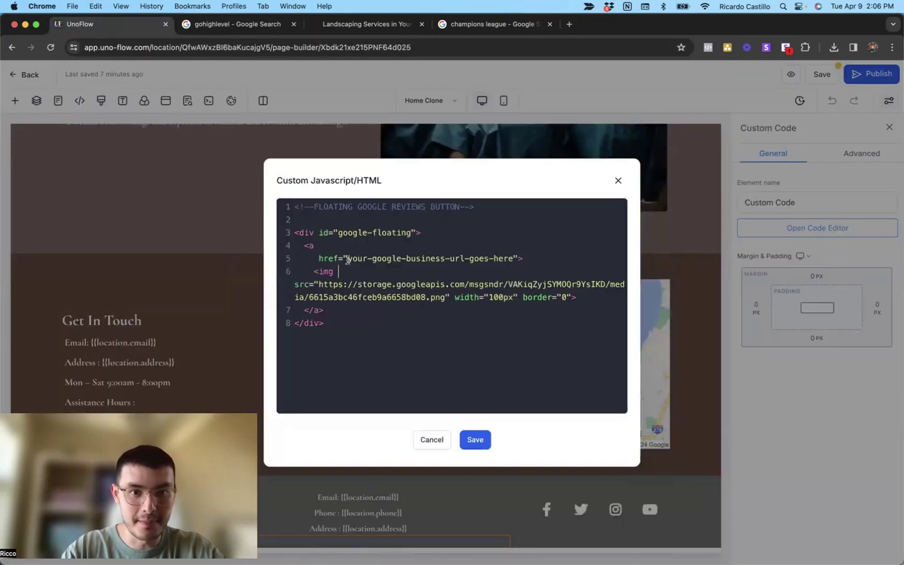
pyautogui.moveTo(346, 260); pyautogui.dragTo(512, 261)
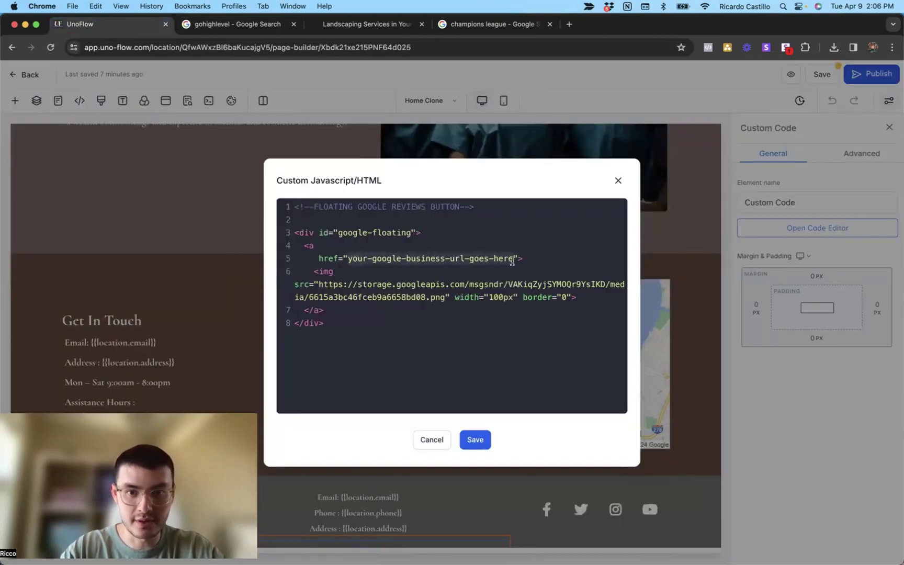
pyautogui.write('https://www.google.com/search?q=gohighlevel&oq=gohighlevel+&gs_lcrp=EgZjaHJvbWUyBggAEEUYOTINCAEQABiDARixAxiABDIGCAIQRRg9MgYIAxBFGDwyBggEEEUYPDIGCAUQRRg8MgYIBhBFGEEyBggHEEUYPNIBCDQ5ODdqMGo3qAIAsAIA&sourceid=chrome&ie=UTF-8#lrd=0x54c0e105269d18c3:0xe4c1d669137d4911,1,,,,')
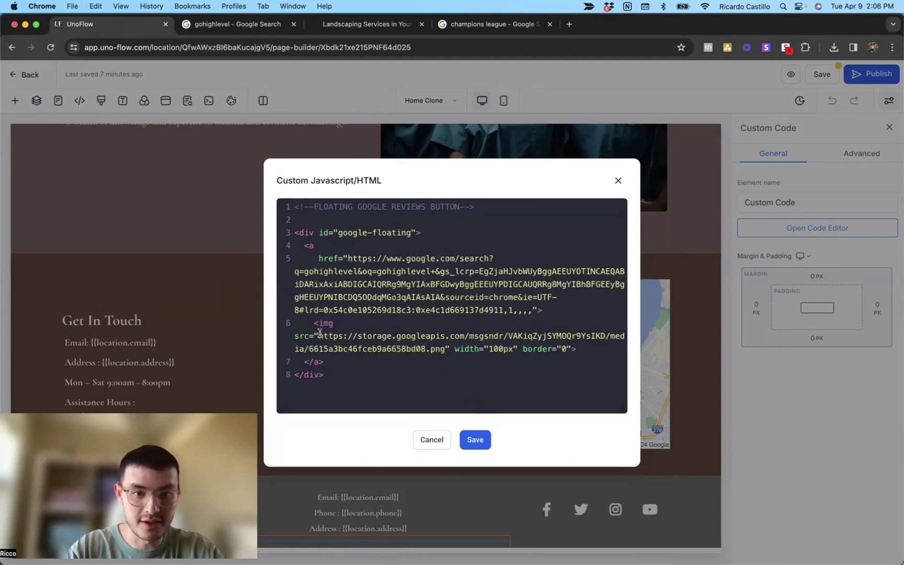
# Check the button image URL against the Notion snippet and save the code.
pyautogui.moveTo(319, 334); pyautogui.dragTo(447, 350)
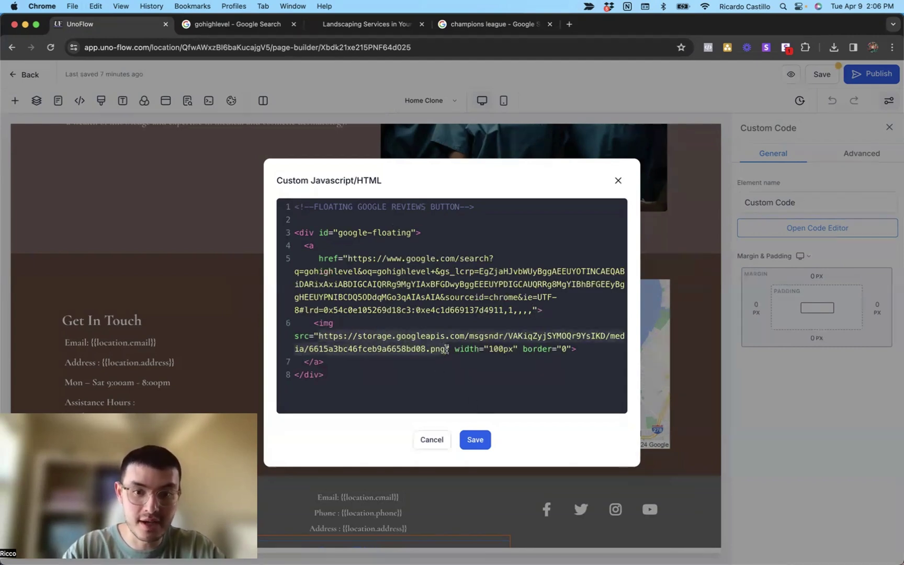
pyautogui.hotkey('ctrl', 'Up')
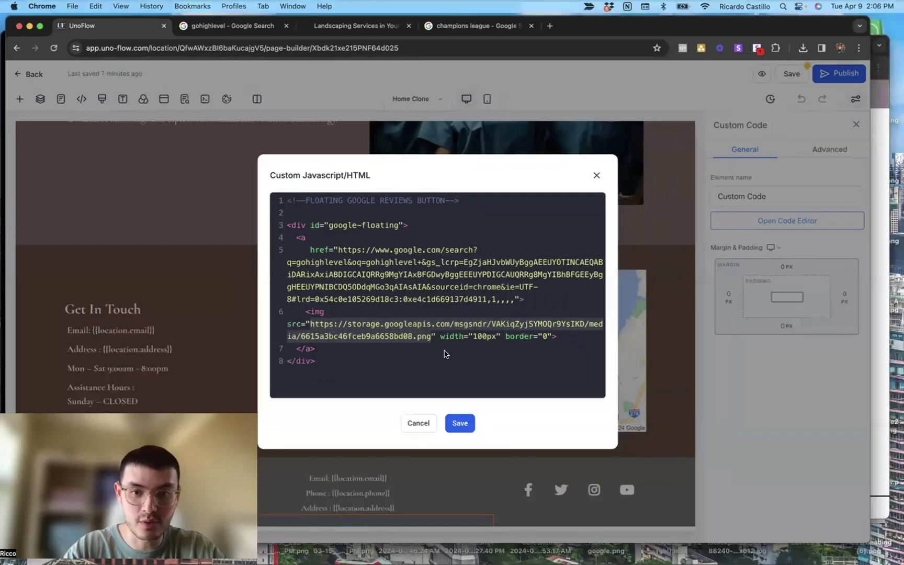
pyautogui.click(564, 209)
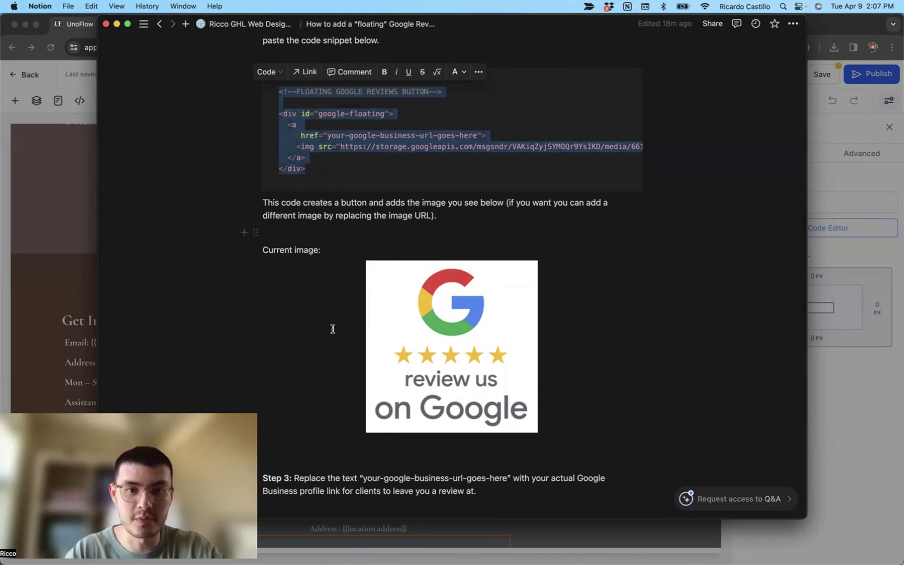
pyautogui.click(68, 235)
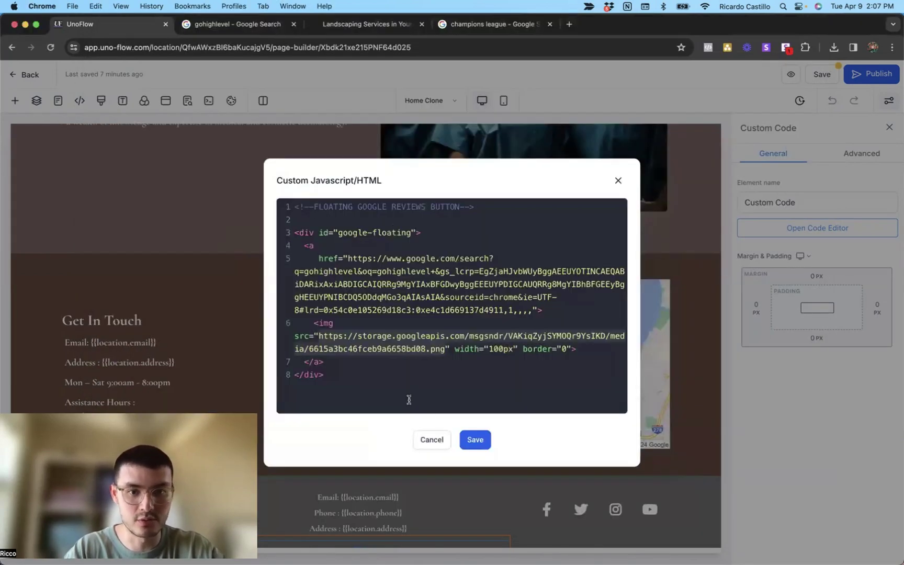
pyautogui.click(476, 439)
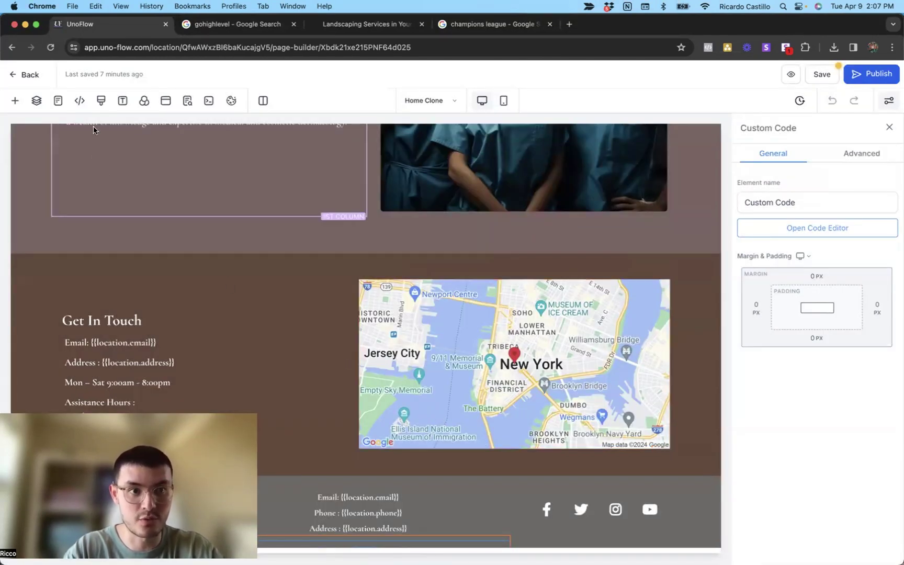
# Open the page's Custom CSS editor and copy the floating button CSS block from Notion.
pyautogui.click(103, 102)
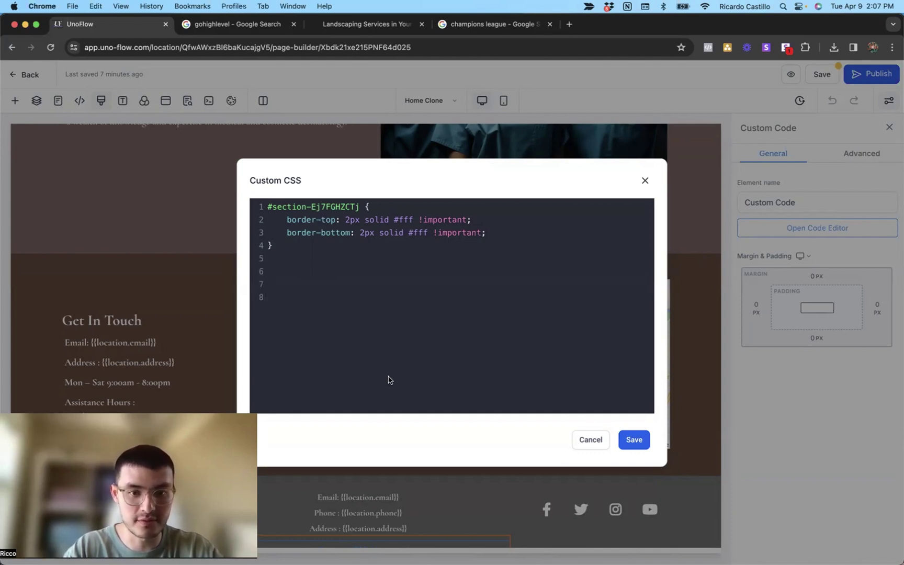
pyautogui.hotkey('ctrl', 'Up')
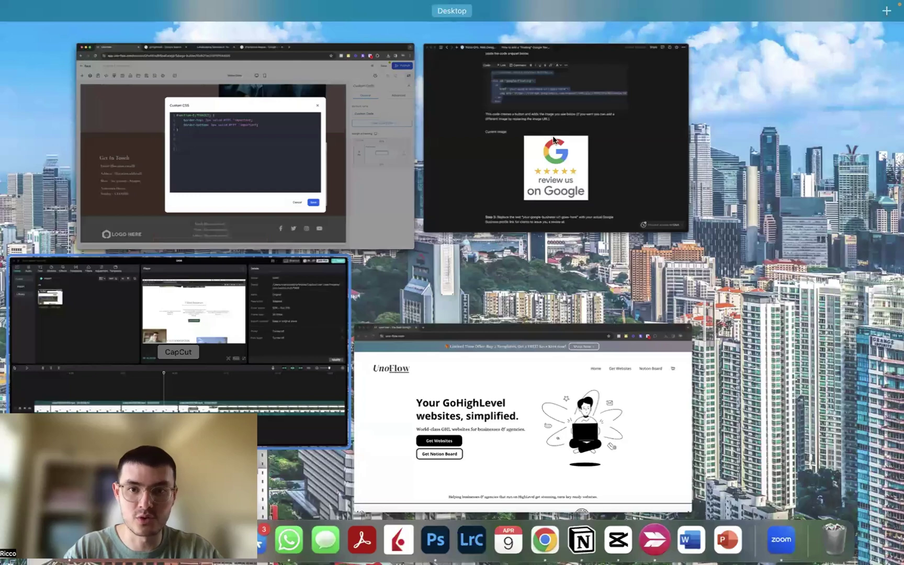
pyautogui.press('Escape')
pyautogui.scroll(-6, 296, 435)
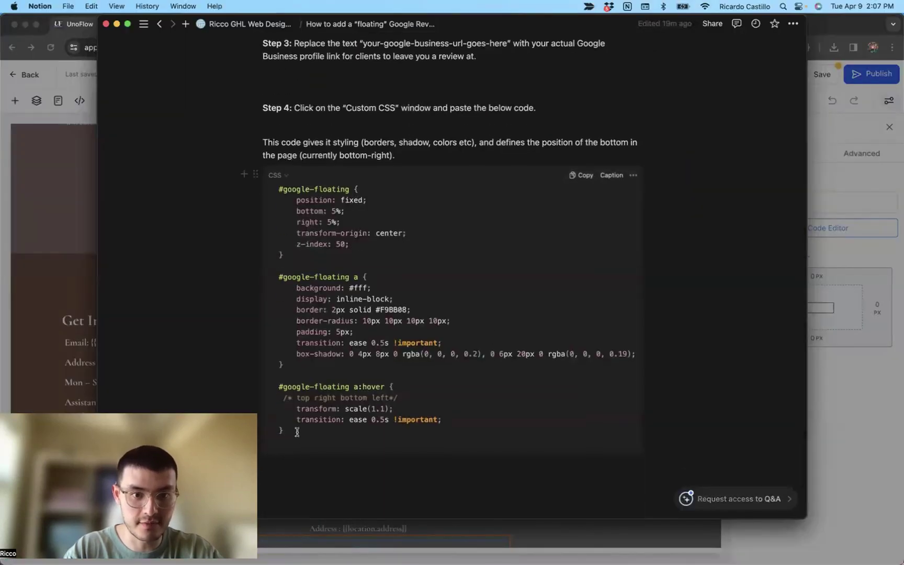
pyautogui.moveTo(274, 278); pyautogui.dragTo(276, 184)
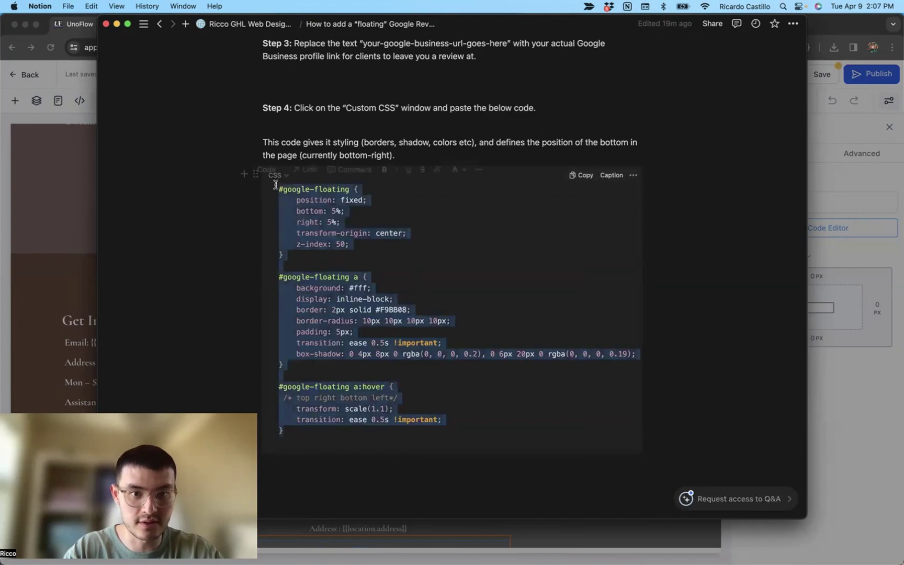
pyautogui.press('cmd+c')
# Paste the #google-floating CSS below the existing rules and save it.
pyautogui.press('cmd+Tab')
pyautogui.click(284, 294)
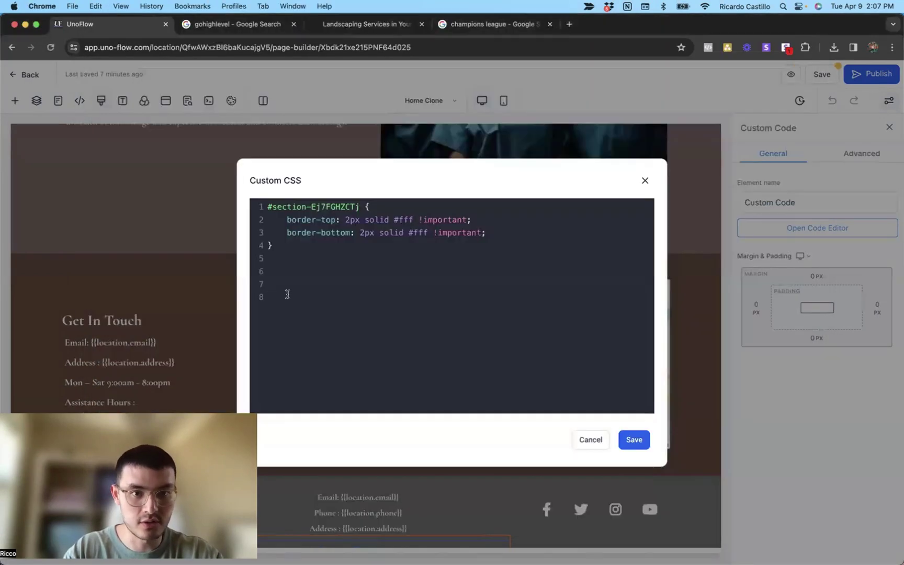
pyautogui.press('cmd+v')
pyautogui.scroll(5, 287, 294)
pyautogui.moveTo(273, 325); pyautogui.dragTo(276, 256)
pyautogui.click(408, 305)
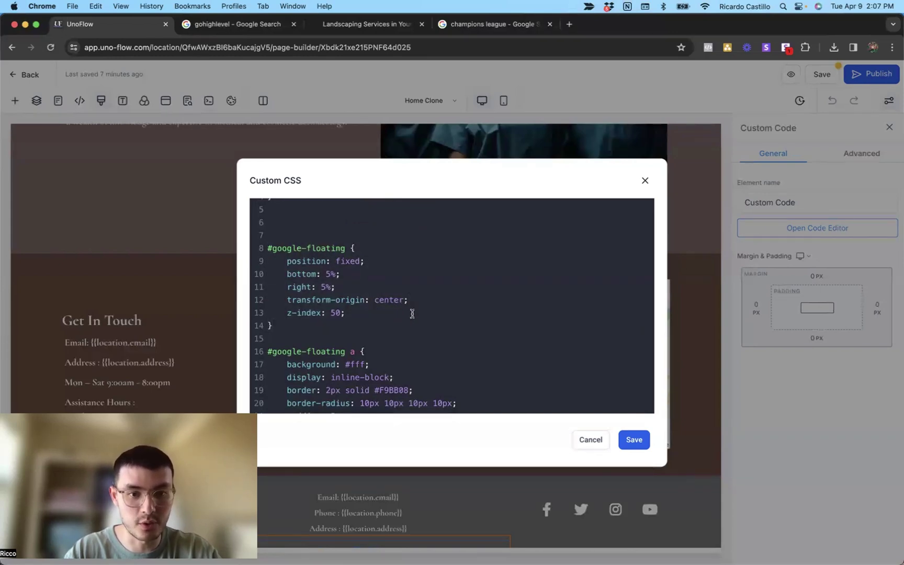
pyautogui.scroll(-5, 412, 314)
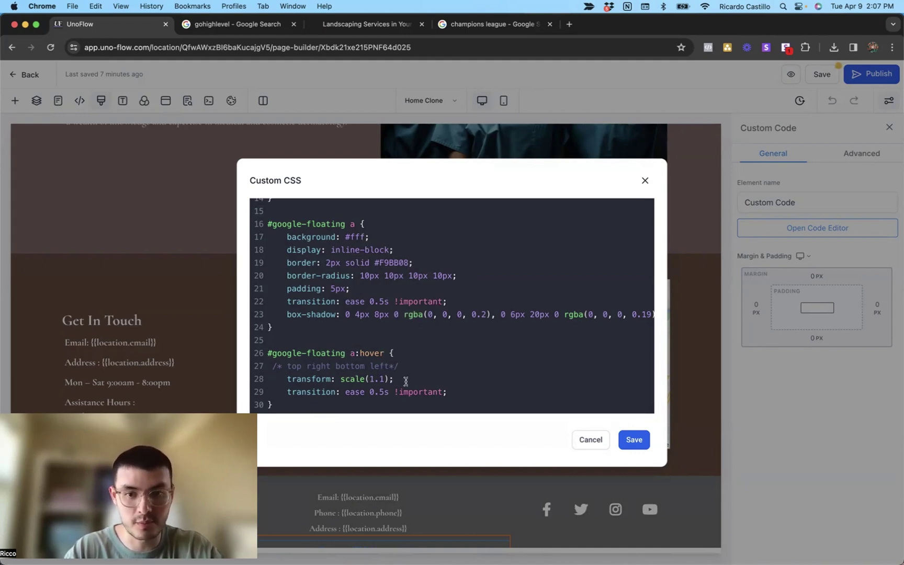
pyautogui.click(638, 439)
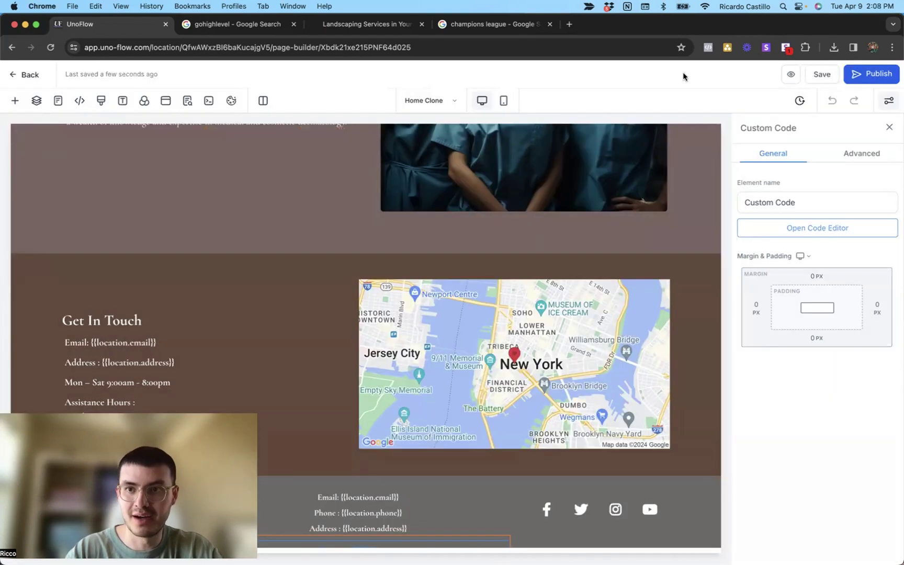
# Preview the site and open the bottom-right review badge's Google reviews, showing 4.9 stars.
pyautogui.click(790, 75)
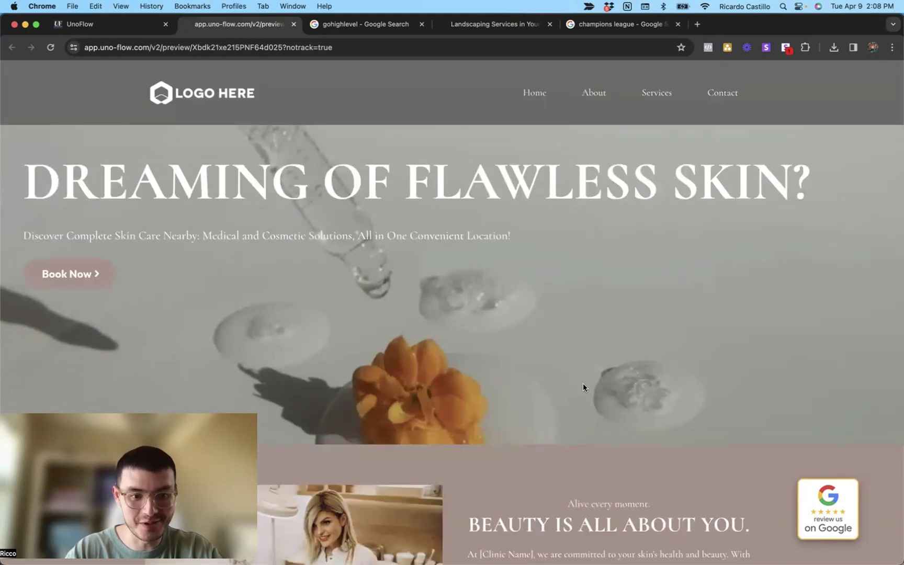
pyautogui.scroll(-7, 583, 387)
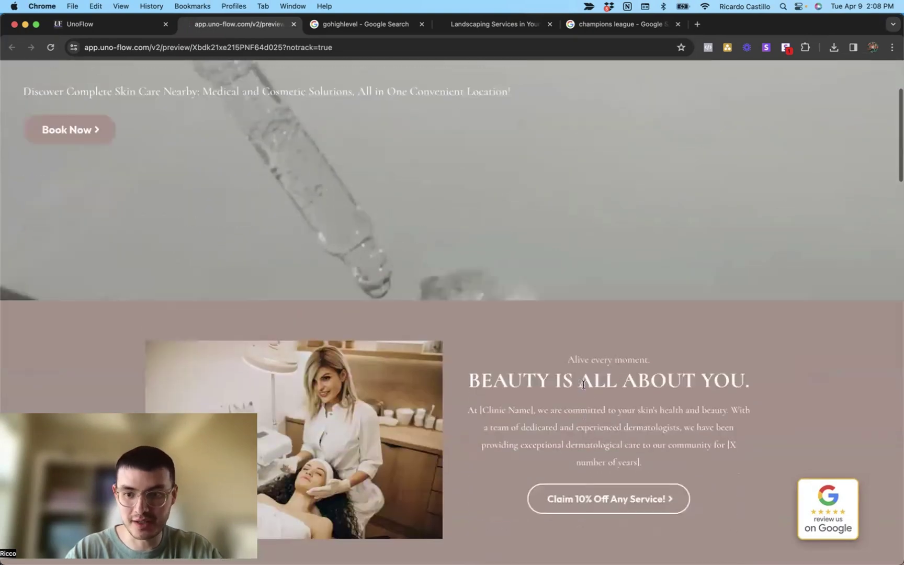
pyautogui.scroll(6, 582, 386)
pyautogui.scroll(-8, 735, 389)
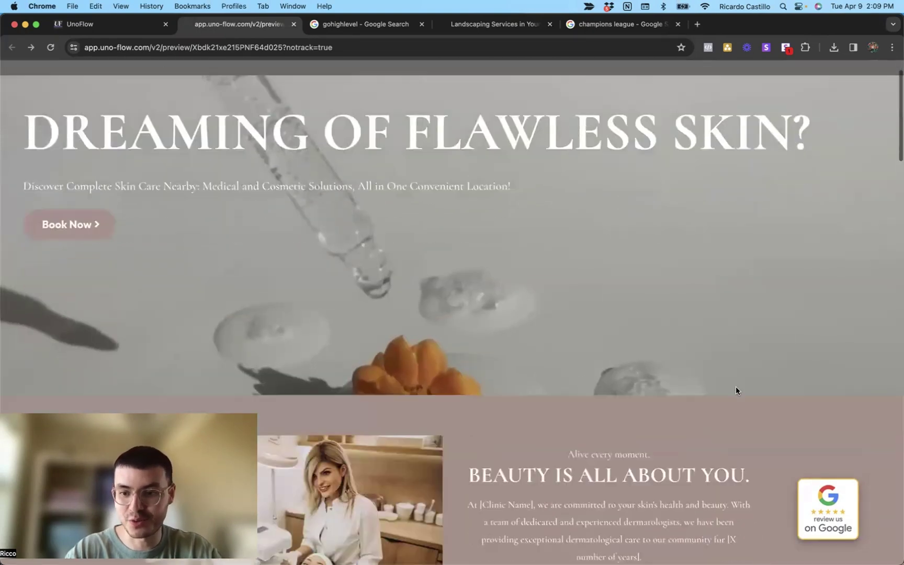
pyautogui.scroll(5, 735, 389)
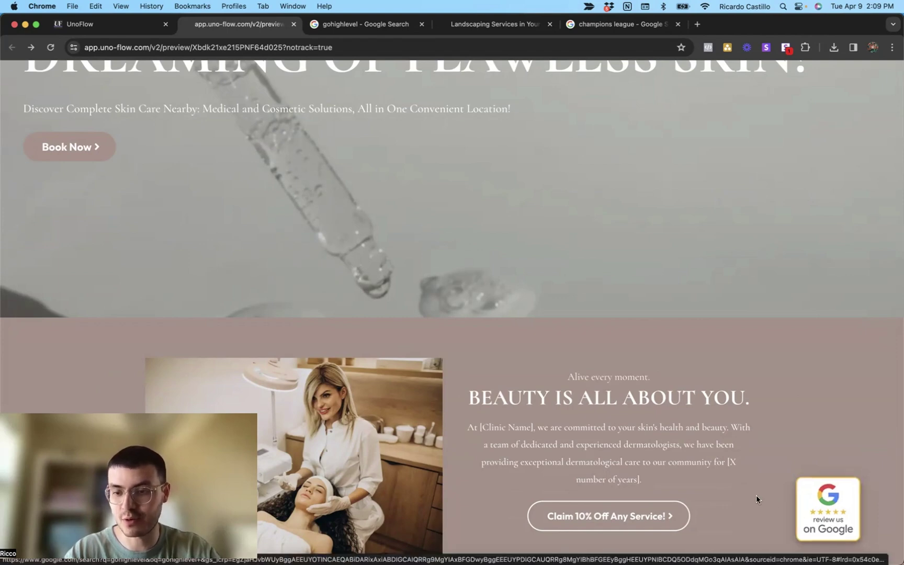
pyautogui.click(820, 514)
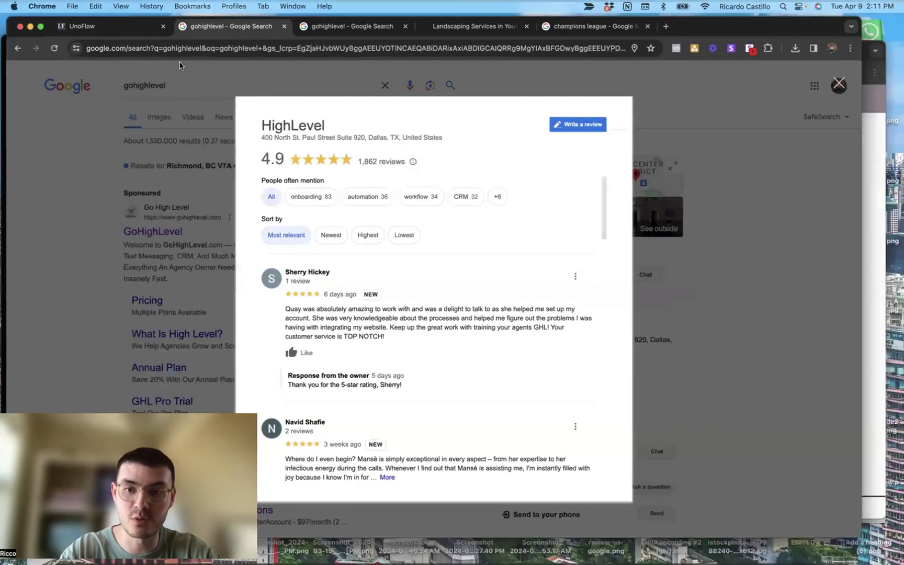
# Switch to Notion and scroll the GHL web design resources' Very easy, Ok and Not as easy guides.
pyautogui.hotkey('ctrl', 'Up')
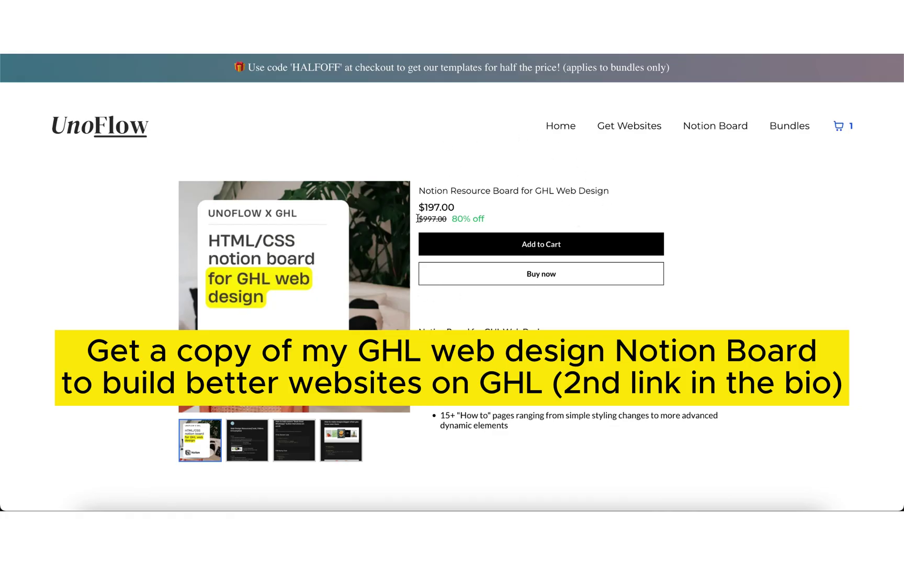
pyautogui.click(511, 276)
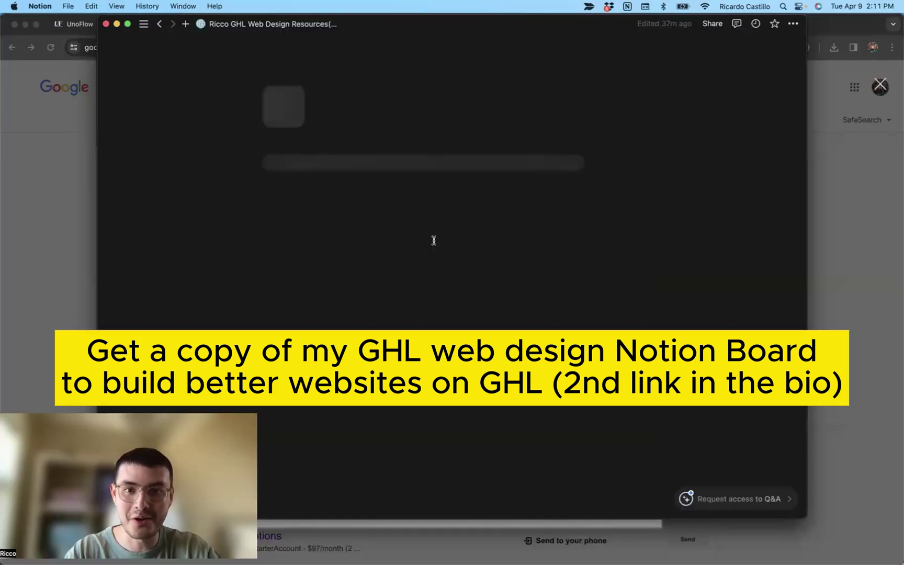
pyautogui.scroll(-2, 532, 311)
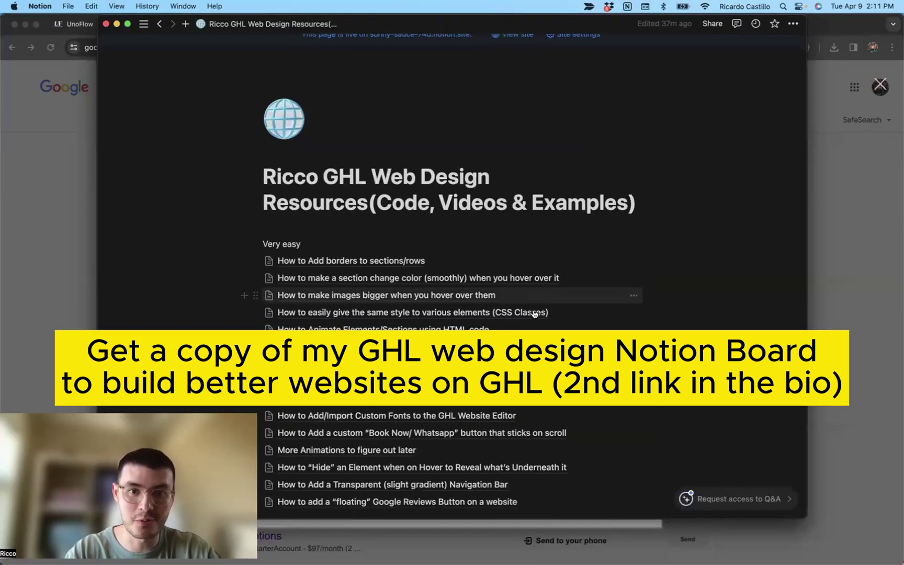
pyautogui.scroll(-4, 532, 311)
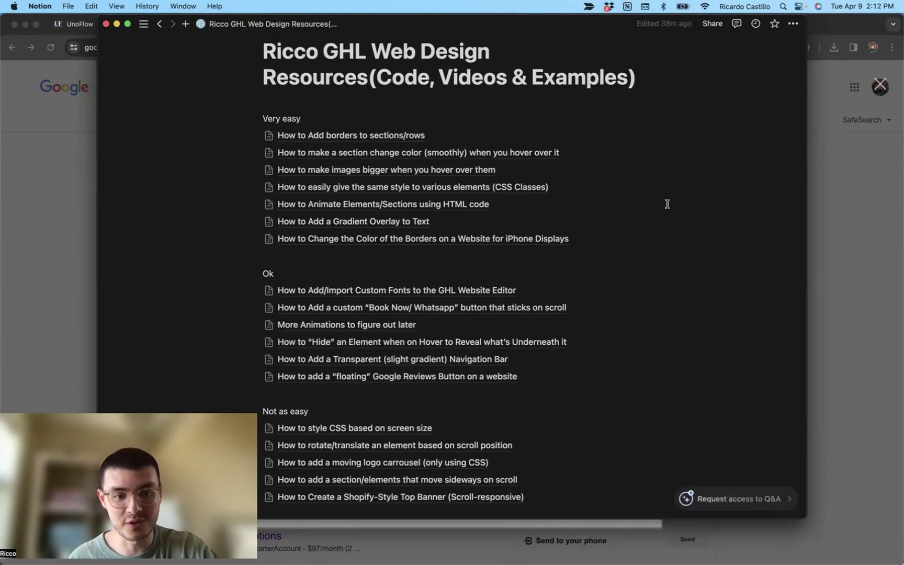